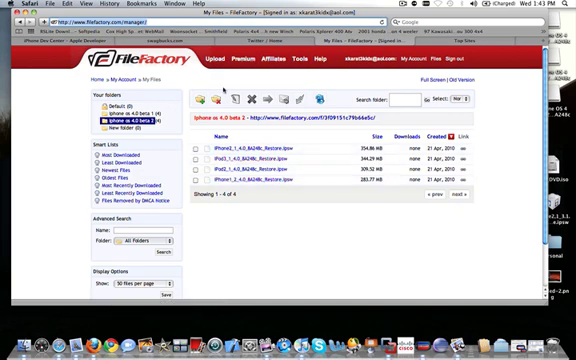
click(60, 40)
scroll(183, 103, down, 8)
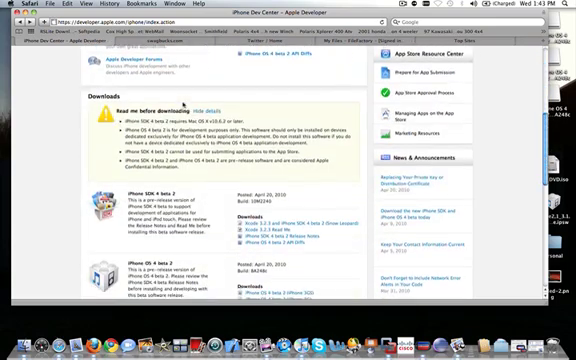
scroll(183, 103, down, 4)
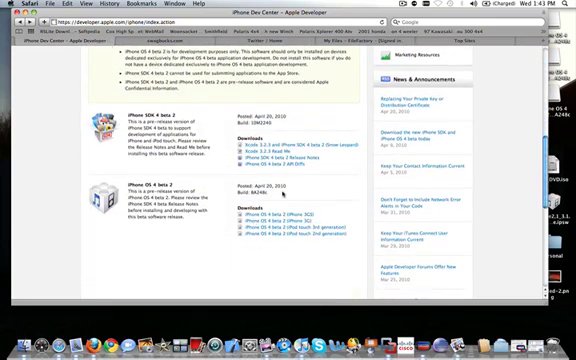
Step: Return to the My Files – FileFactory tab showing the four iPhone OS 4.0 beta 2 restore files
click(340, 40)
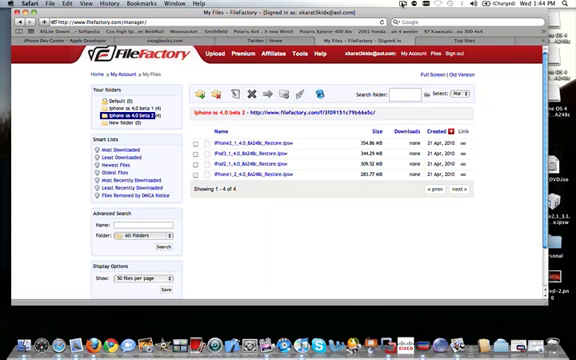
click(403, 3)
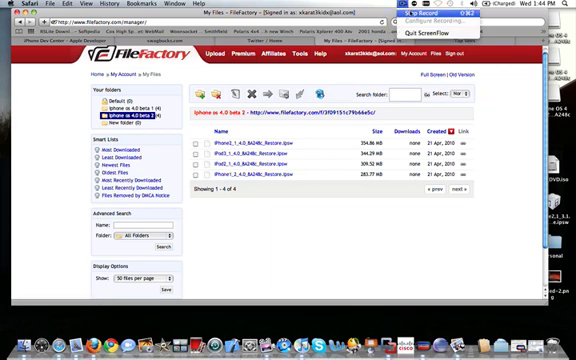